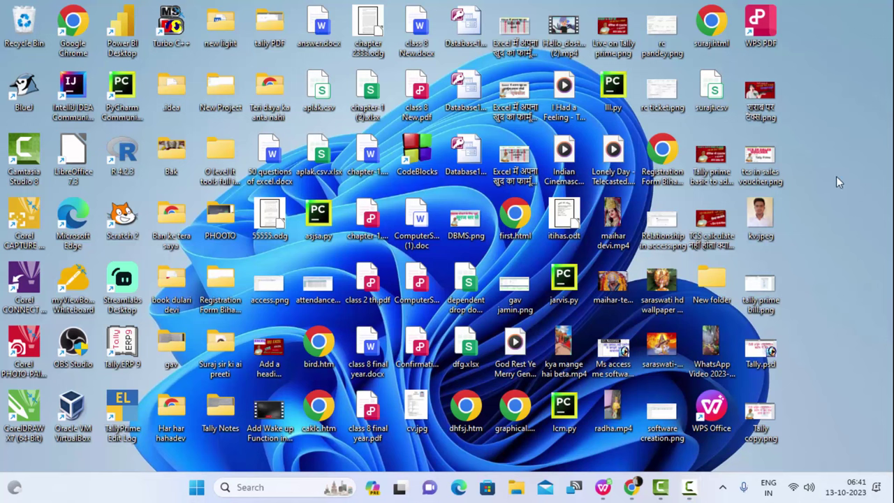
Step: Refresh the desktop twice, then restore the Book1 student marks spreadsheet from the taskbar
right_click(832, 221)
left_click(807, 230)
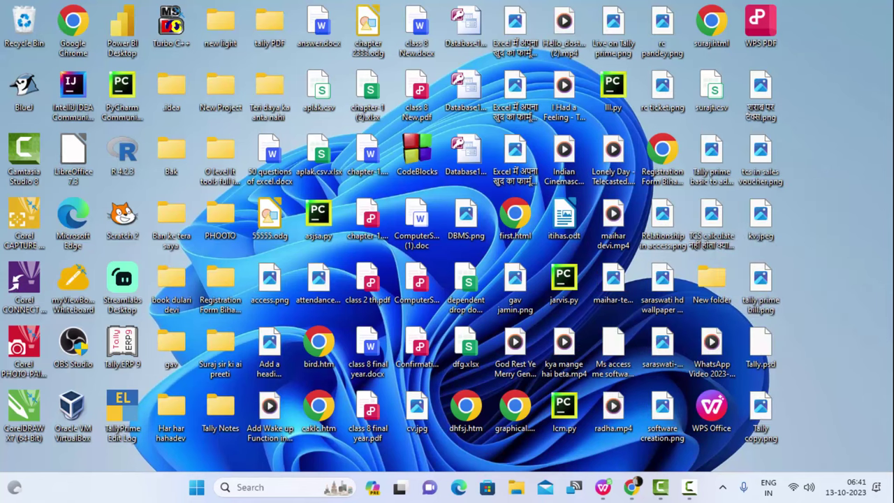
right_click(838, 225)
left_click(849, 284)
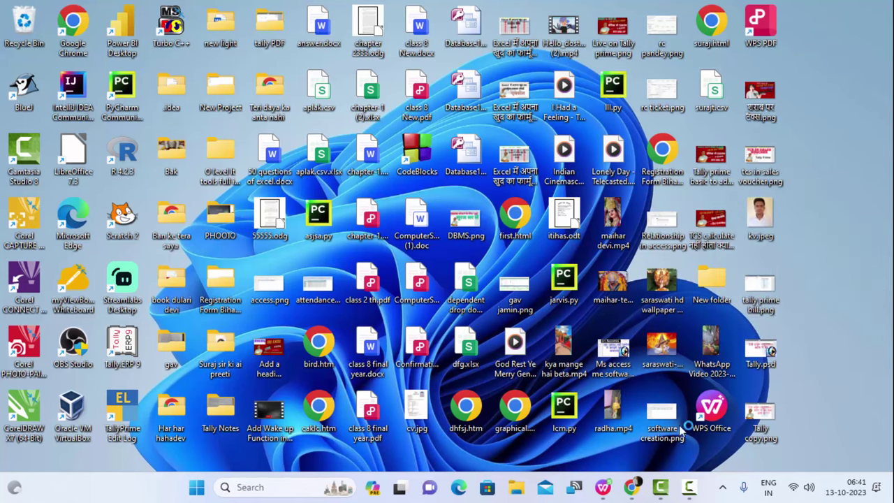
left_click(602, 486)
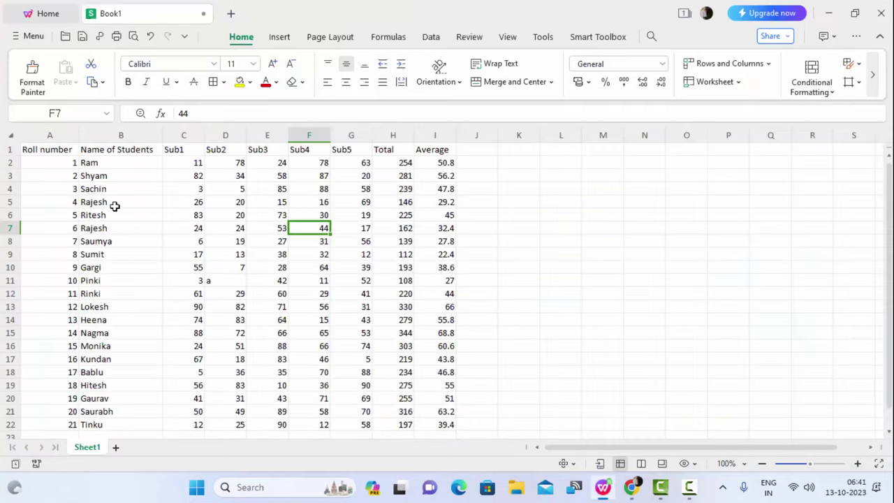
Step: Replace the stray 'a' in D11 with 6, then select the whole table
left_click(244, 231)
mouse_move(56, 152)
left_mouse_down()
mouse_move(316, 214)
mouse_move(424, 315)
mouse_move(455, 425)
left_mouse_up()
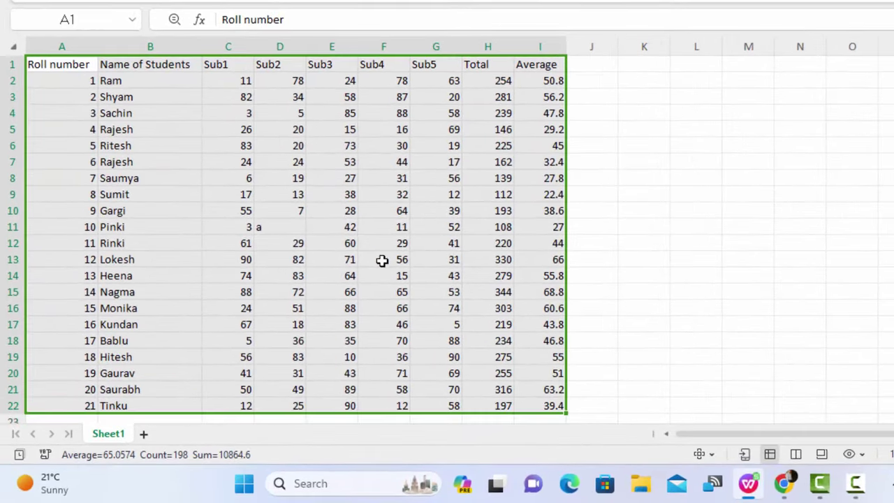
left_click(377, 260)
left_click(242, 261)
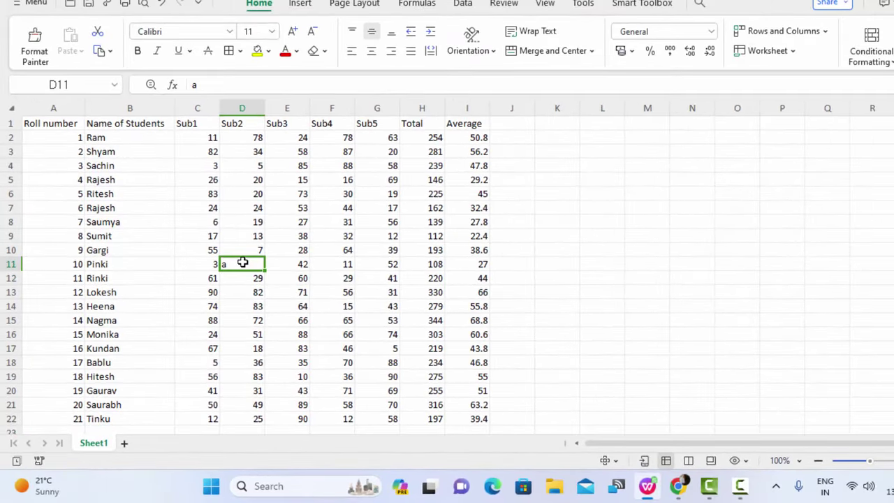
key("BackSpace")
type("6")
left_click(264, 329)
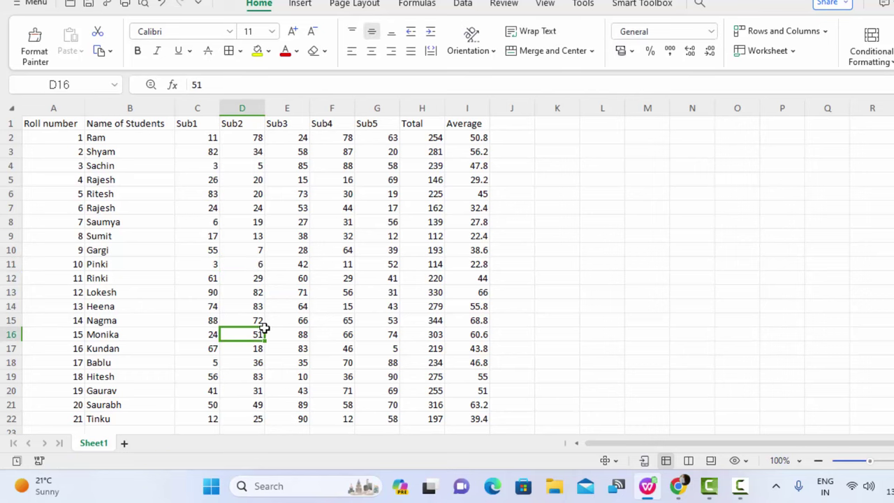
key("ctrl+a")
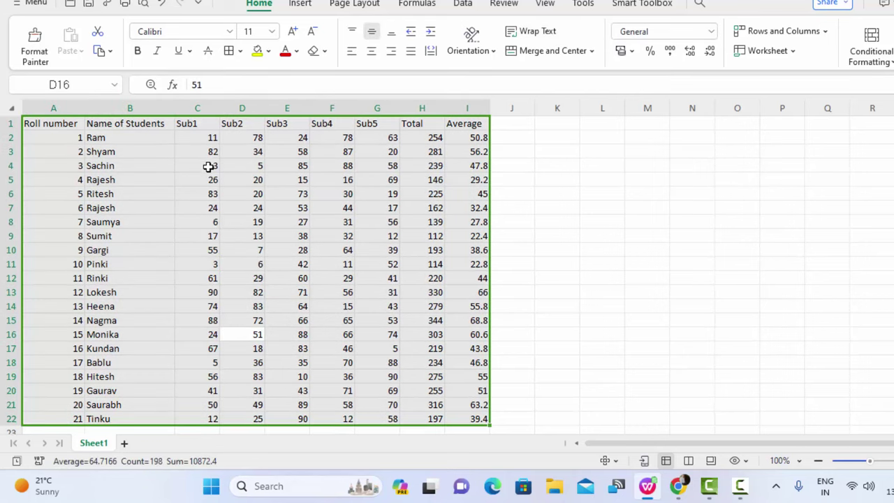
Step: Apply All Borders to every cell of the marks table A1:I22
left_click(239, 50)
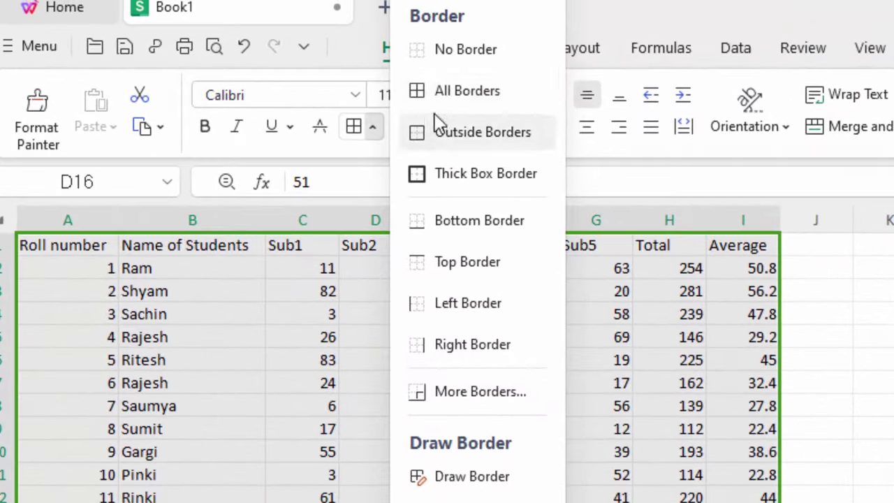
left_click(460, 91)
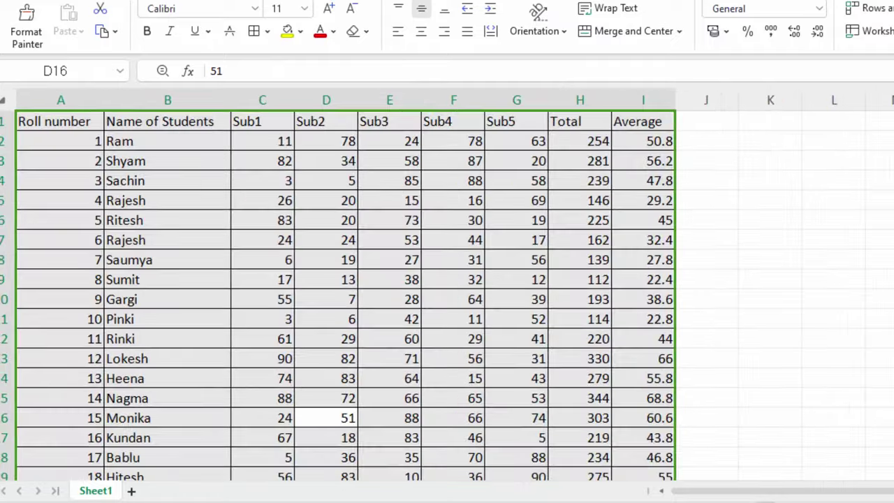
left_click(830, 168)
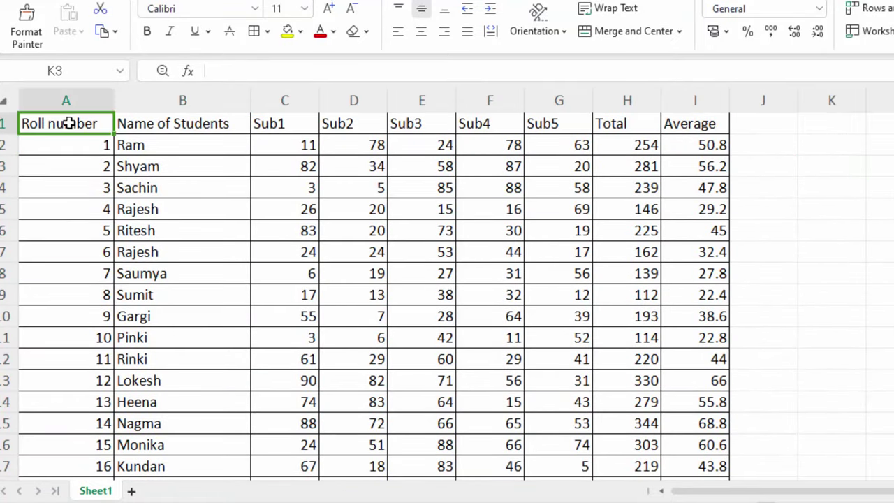
Step: Copy the Roll number heading from A1 into L3 and autofit column L
right_click(69, 124)
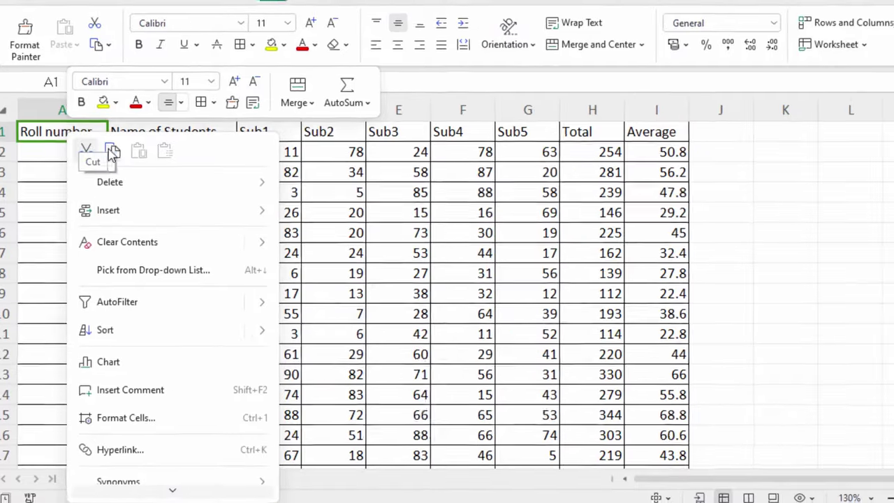
left_click(112, 152)
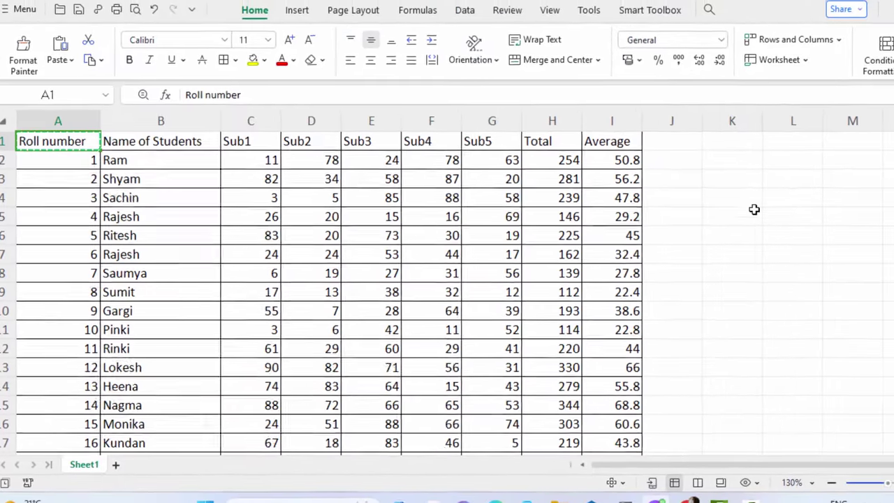
left_click(775, 185)
key("ctrl+v")
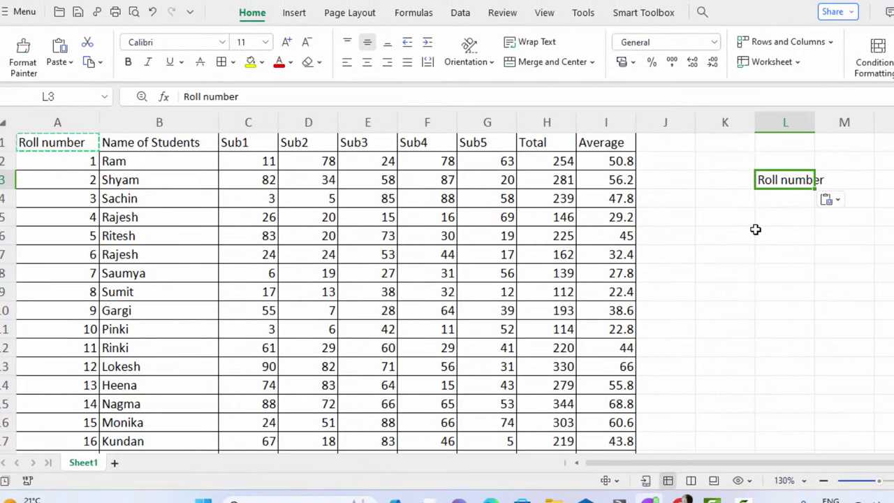
double_click(813, 121)
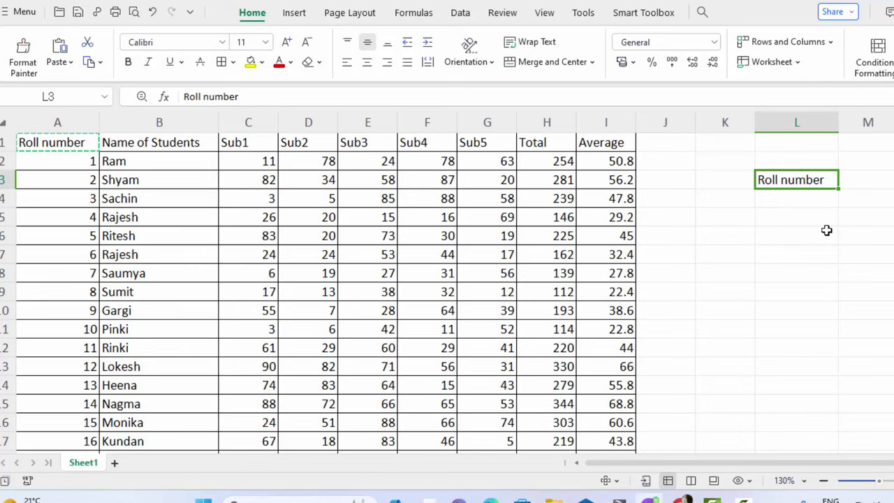
Step: Enter the heading 'Total' in M3
left_click(861, 183)
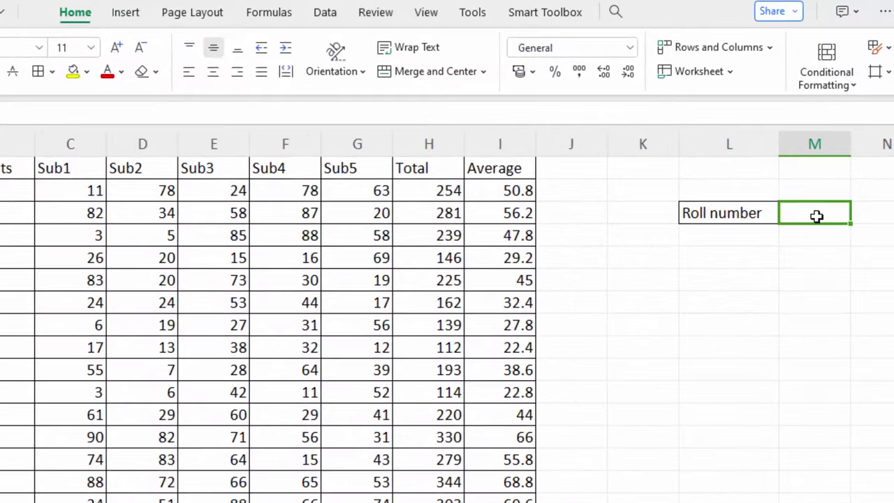
type("Tota")
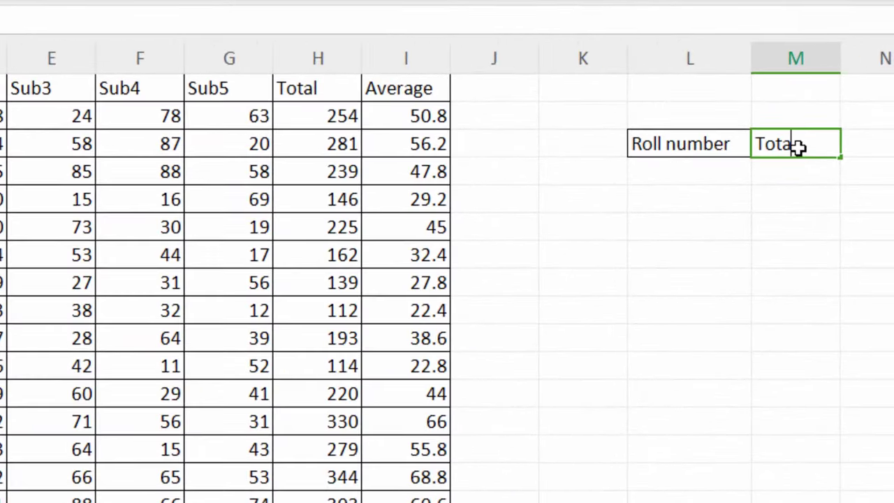
type("l")
left_click(662, 255)
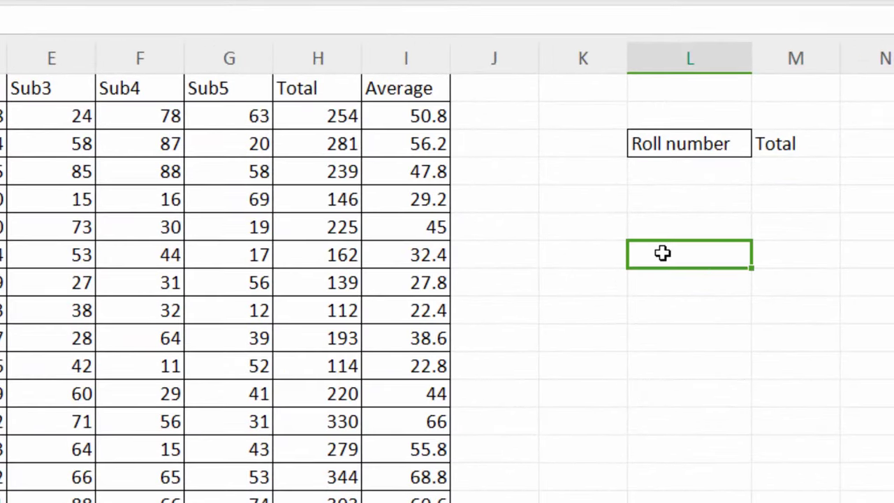
left_click(681, 178)
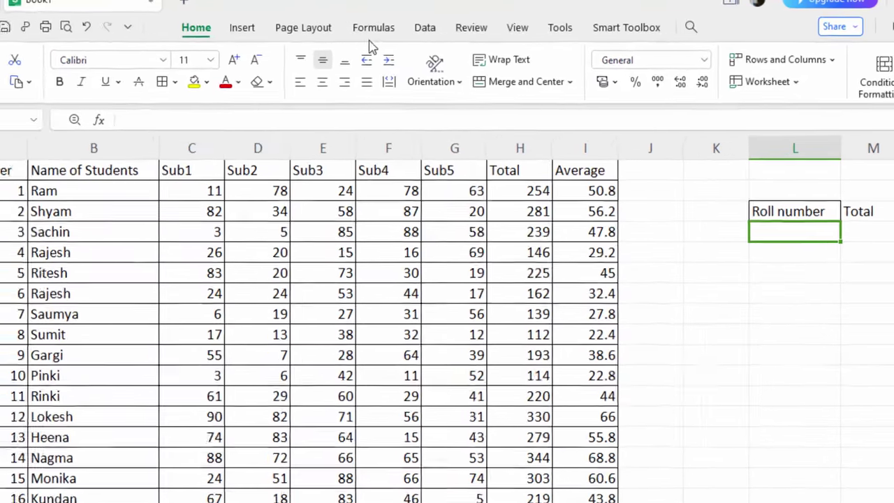
Step: Add List data validation to L4 with source $A$2:$A$22
left_click(465, 25)
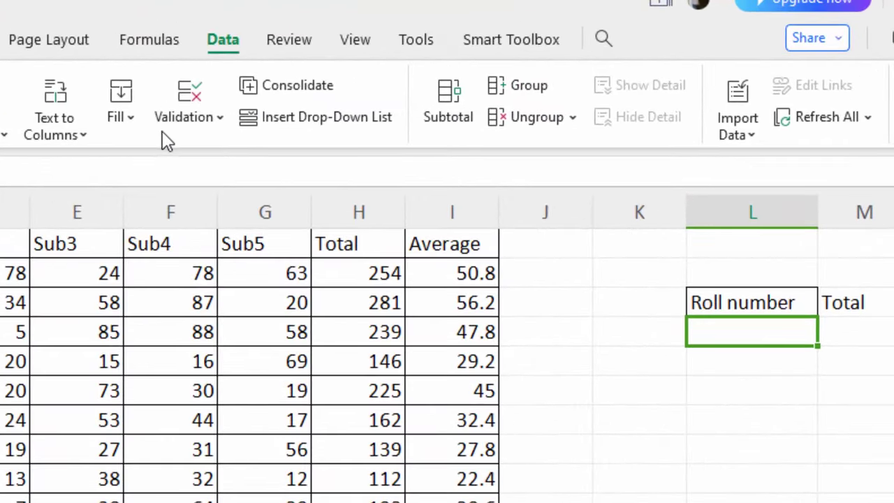
left_click(219, 119)
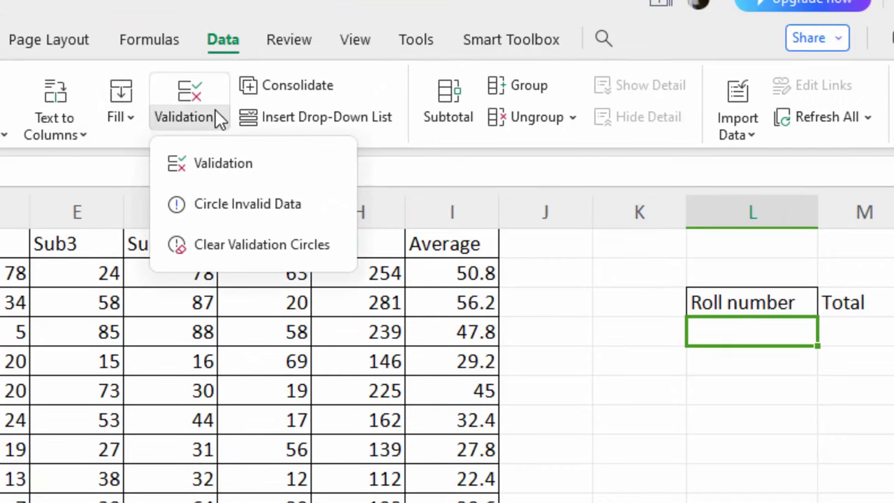
left_click(222, 164)
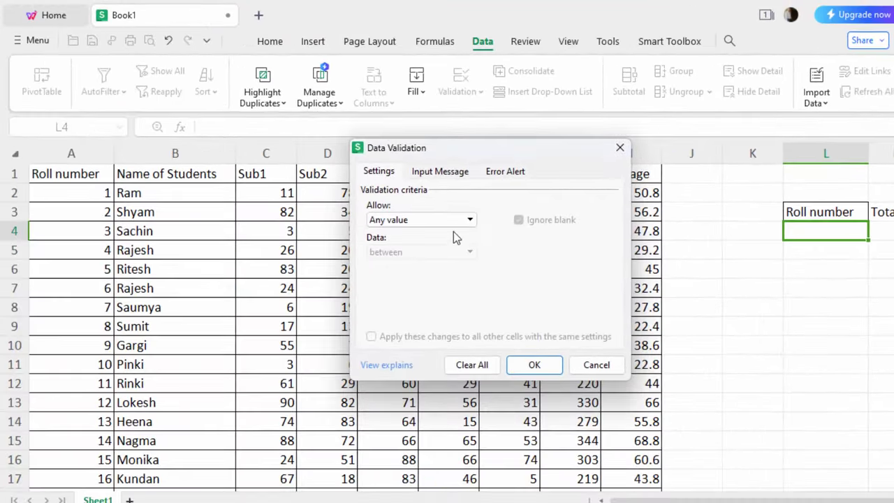
left_click(461, 221)
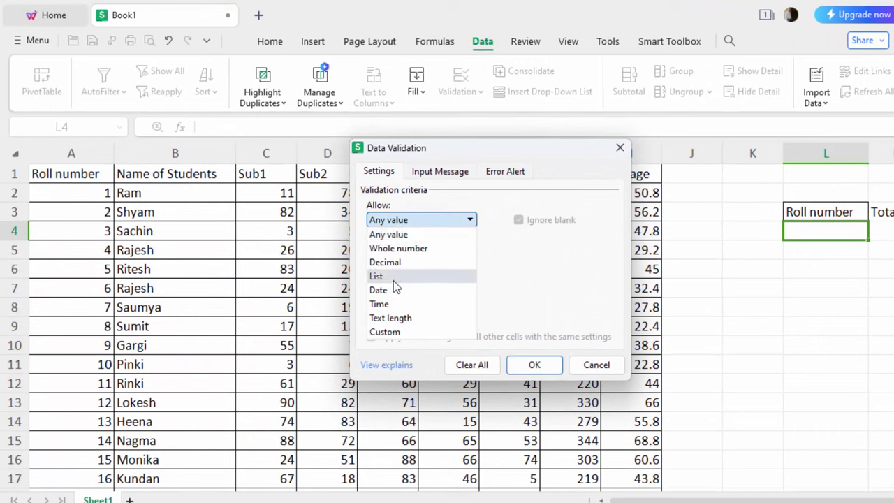
left_click(394, 279)
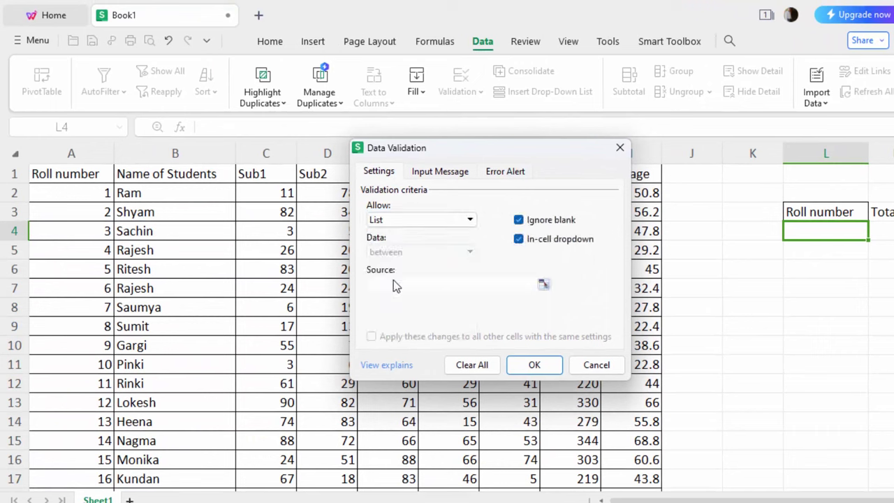
left_click(402, 280)
left_click(74, 178)
mouse_move(75, 193)
left_mouse_down()
mouse_move(98, 495)
mouse_move(104, 463)
left_mouse_up()
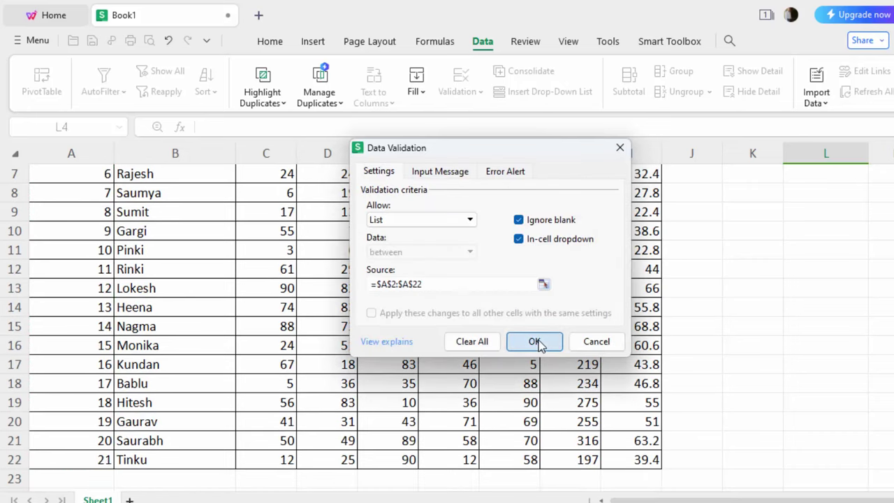
left_click(534, 341)
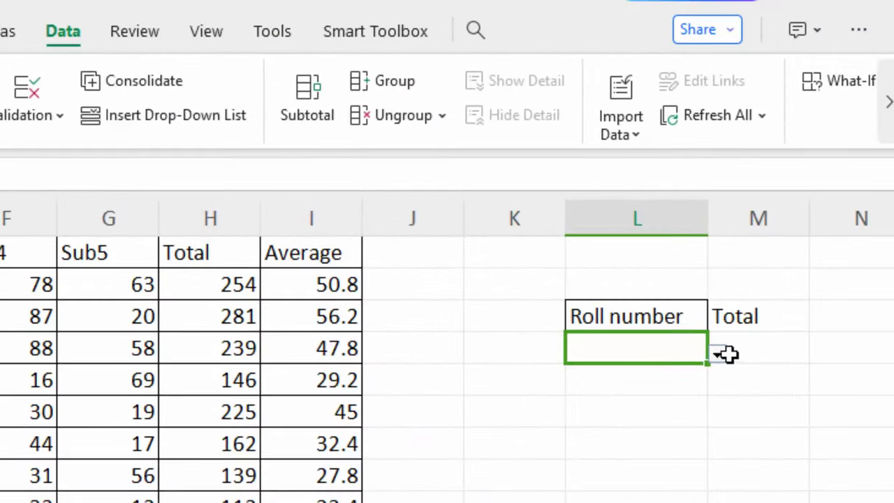
Step: Check L4's roll-number dropdown, then select M4
left_click(718, 355)
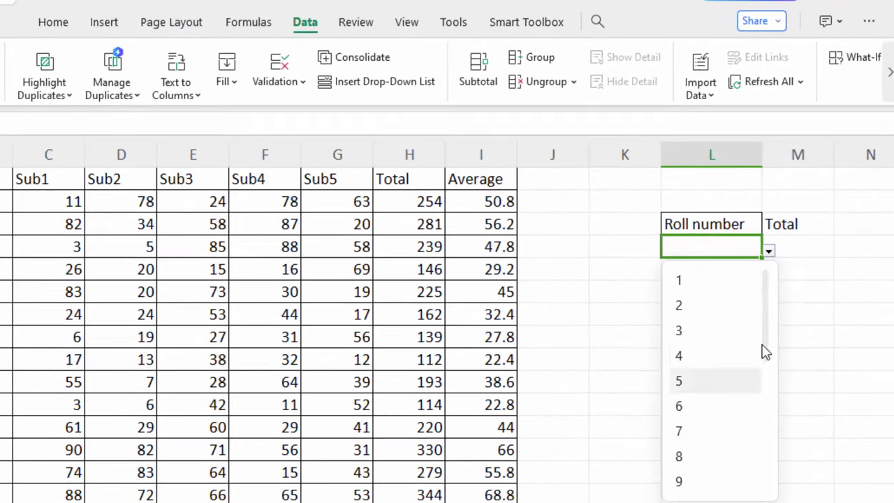
left_click(800, 250)
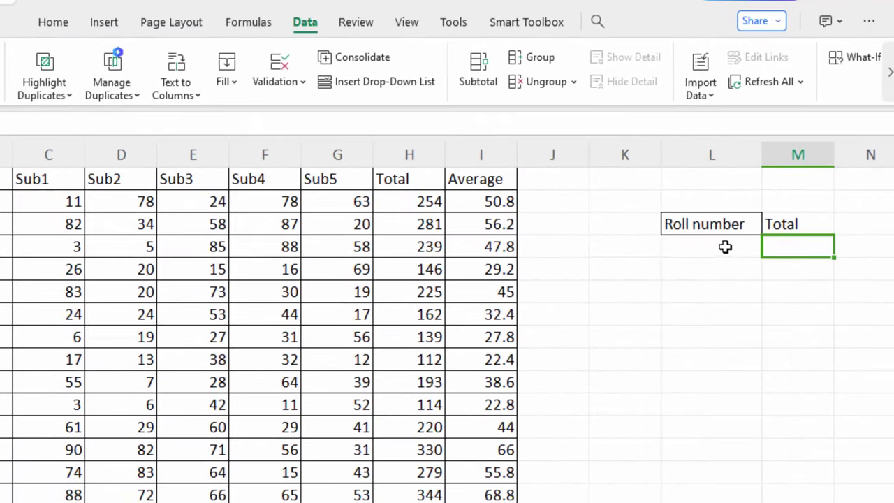
left_click(725, 246)
left_click(788, 246)
Step: Build =VLOOKUP(L4,$A$1:$I$22,8) in M4, using column 8, Total
type("=vl")
key("Tab")
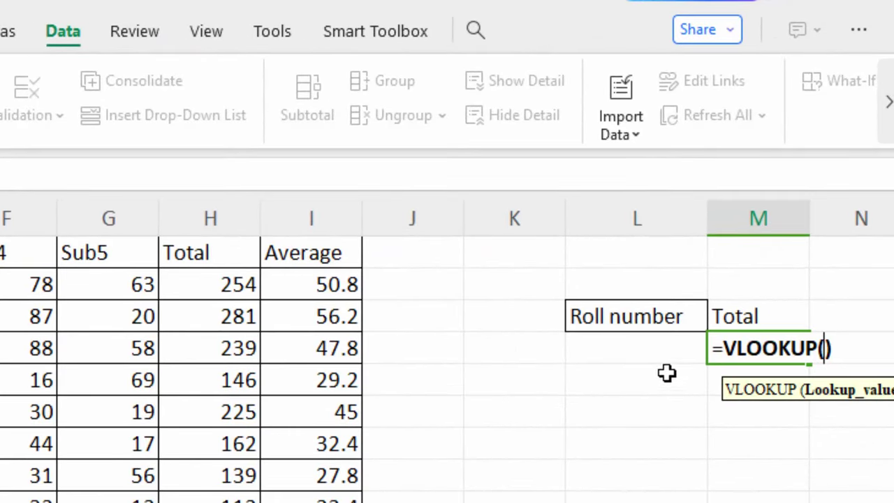
left_click(646, 352)
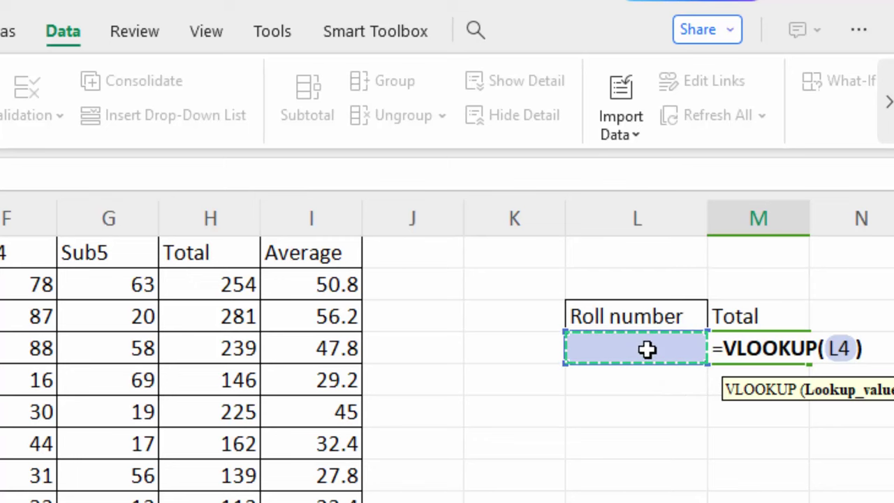
type(",")
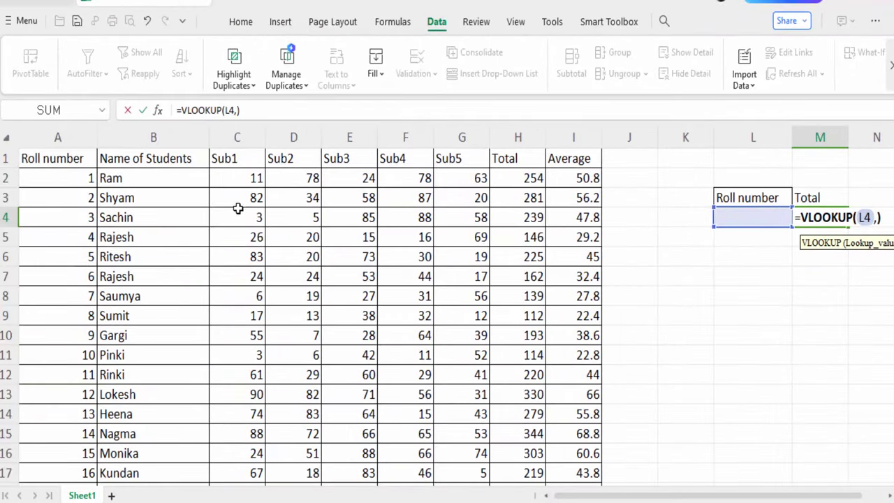
mouse_move(74, 157)
left_mouse_down()
mouse_move(502, 395)
mouse_move(600, 483)
left_mouse_up()
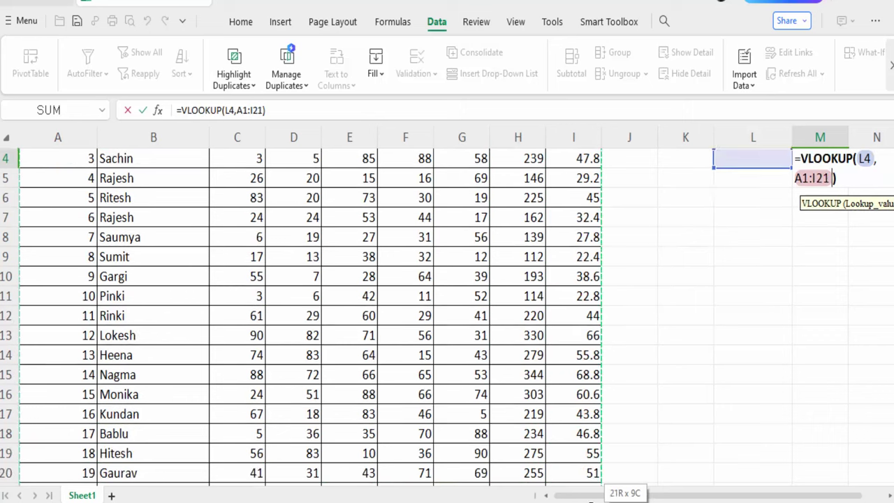
left_click_drag(600, 483, 588, 453)
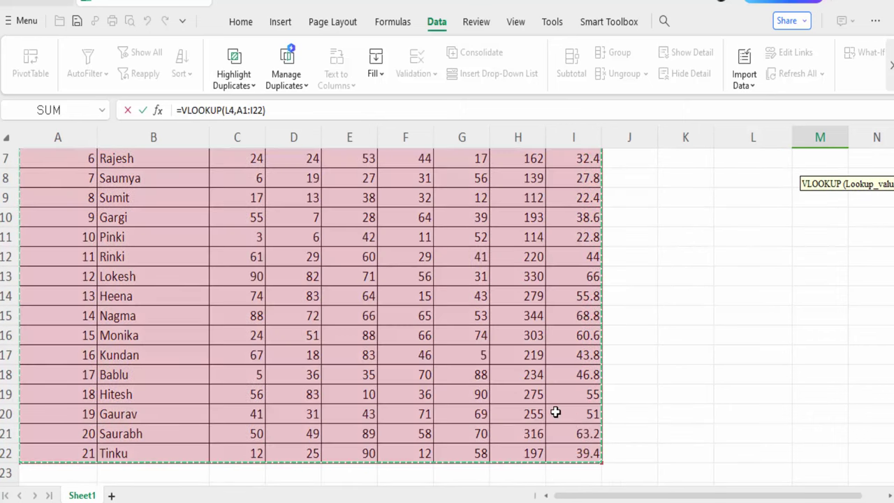
key("F4")
scroll(778, 409, "up", 2)
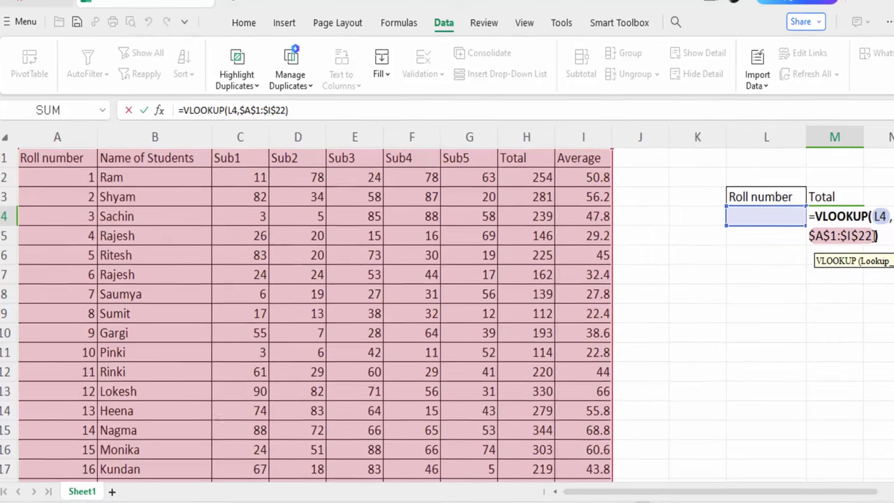
type(",")
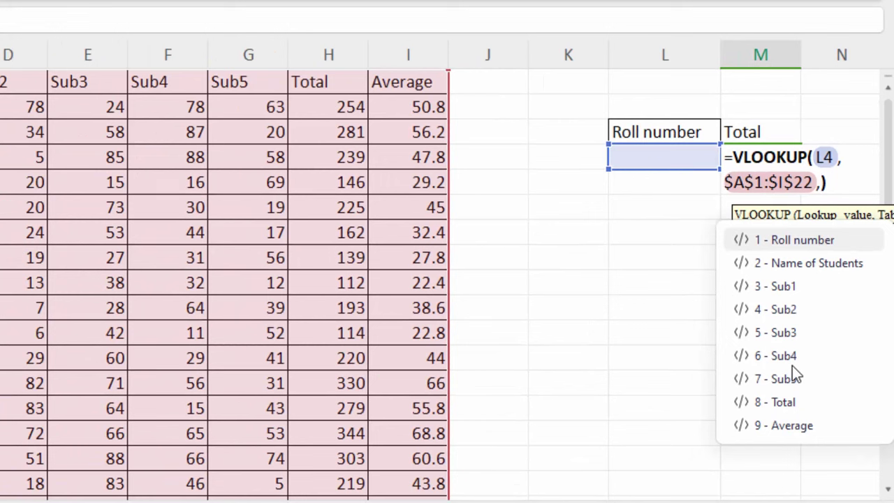
double_click(782, 404)
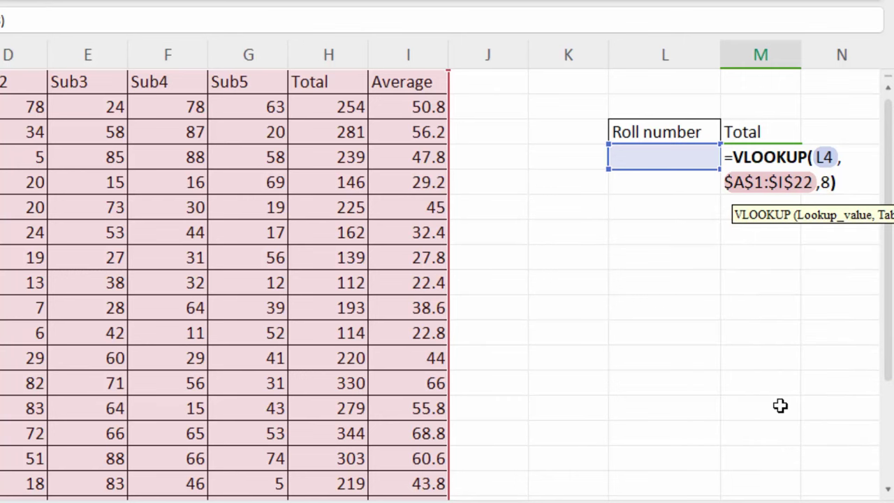
Step: Commit the M4 lookup formula and choose roll number 4 in L4
key("Return")
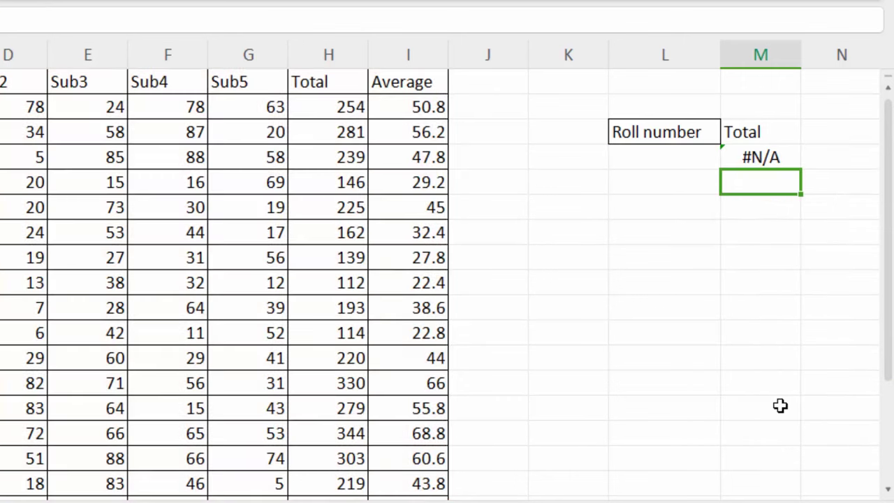
left_click(691, 160)
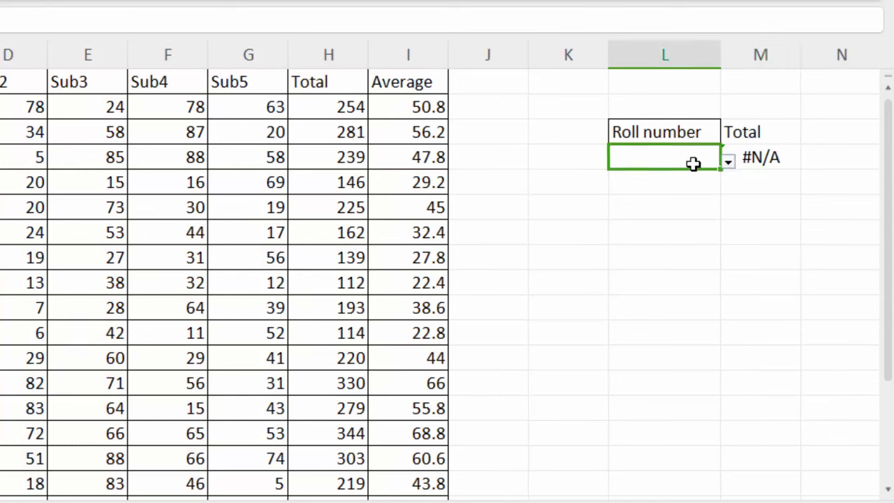
left_click(729, 161)
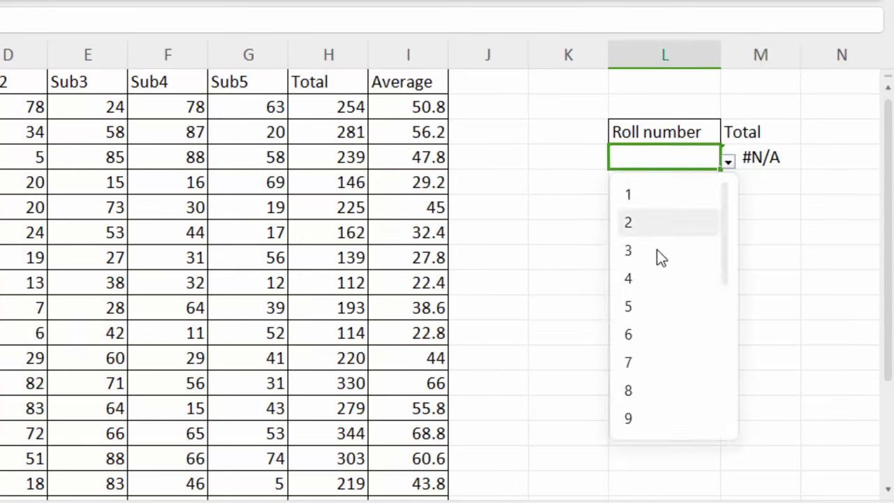
left_click(656, 283)
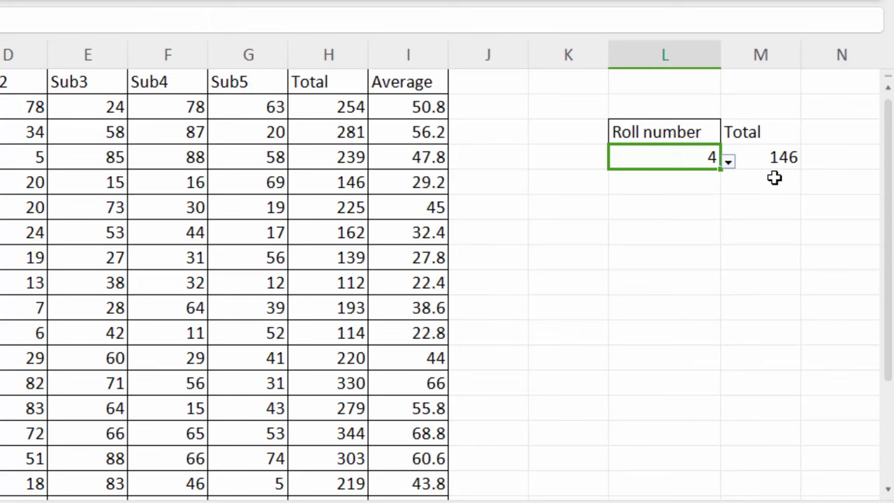
Step: Change M4's column index from 8 to 7 so it returns the Sub5 mark 69
left_click(768, 157)
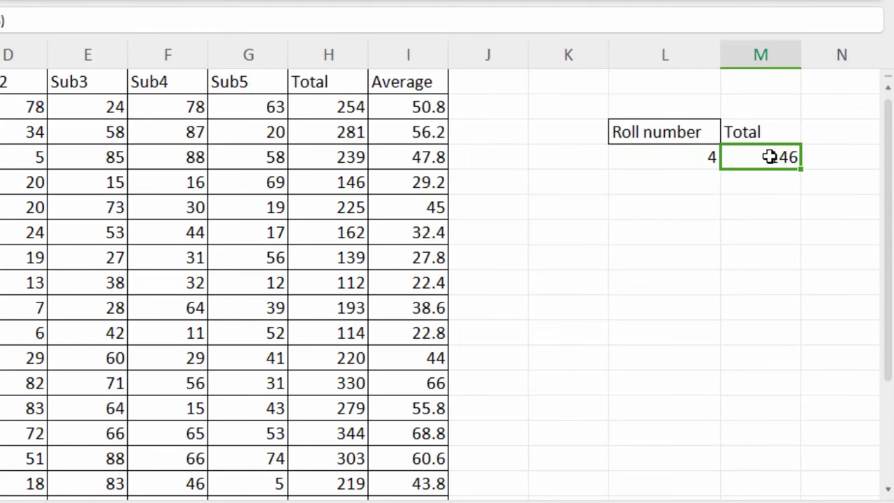
double_click(757, 168)
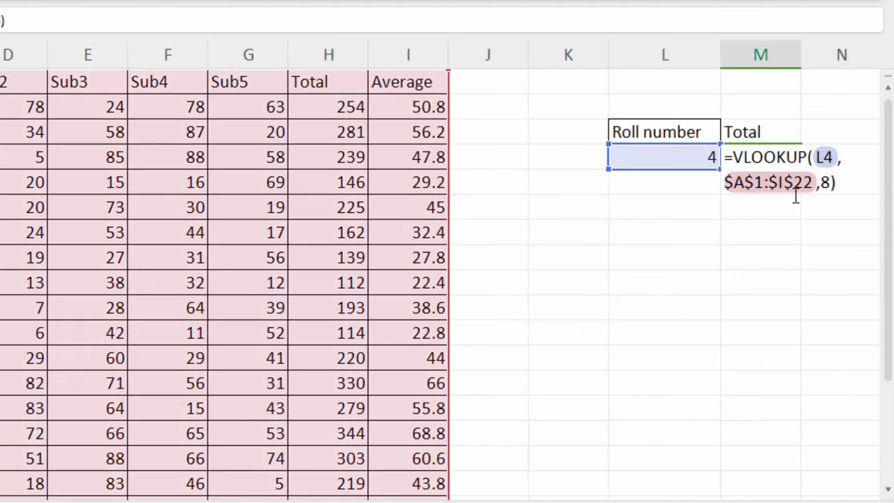
key("BackSpace")
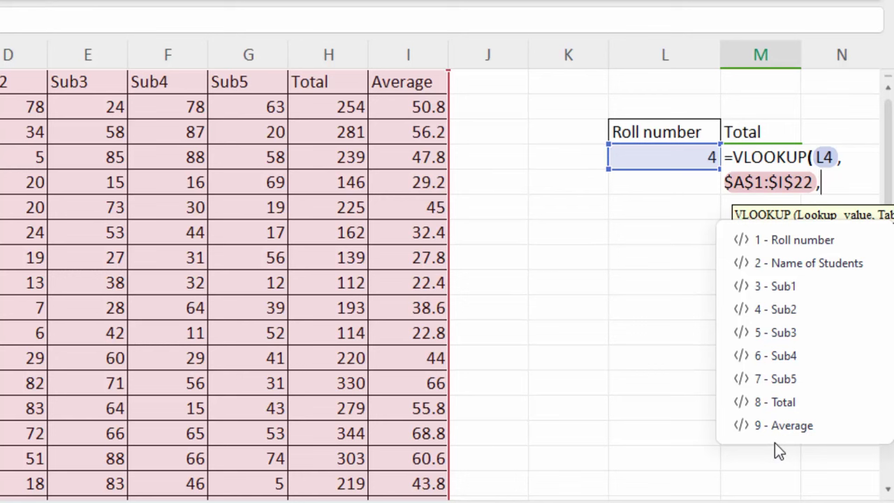
double_click(778, 380)
key("Return")
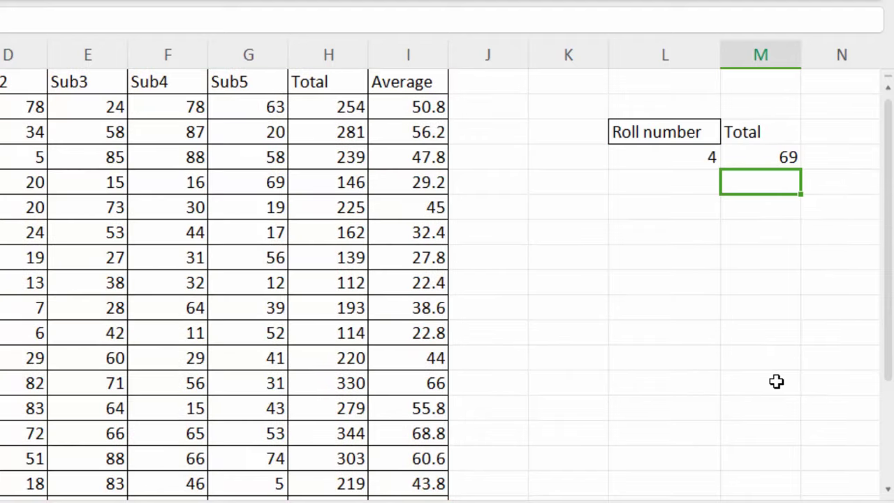
left_click(694, 163)
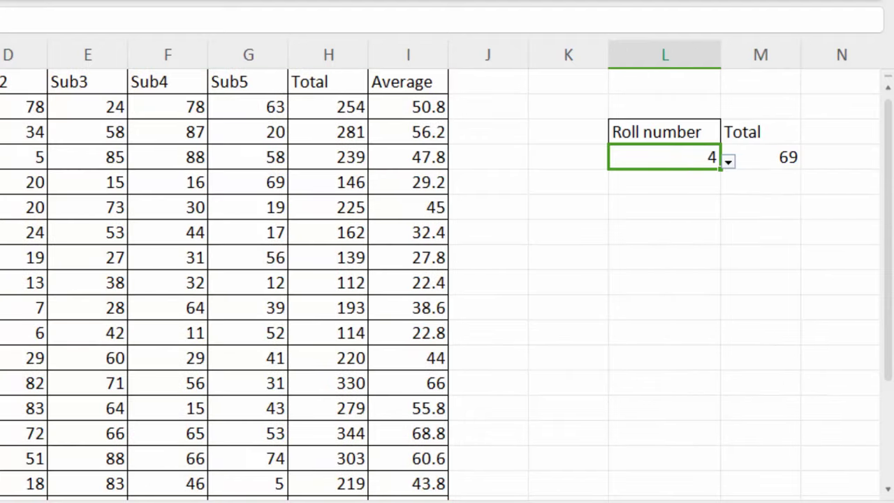
left_click_drag(63, 212, 480, 216)
Step: Fill G5, the Sub5 mark 69, yellow
left_click(482, 212)
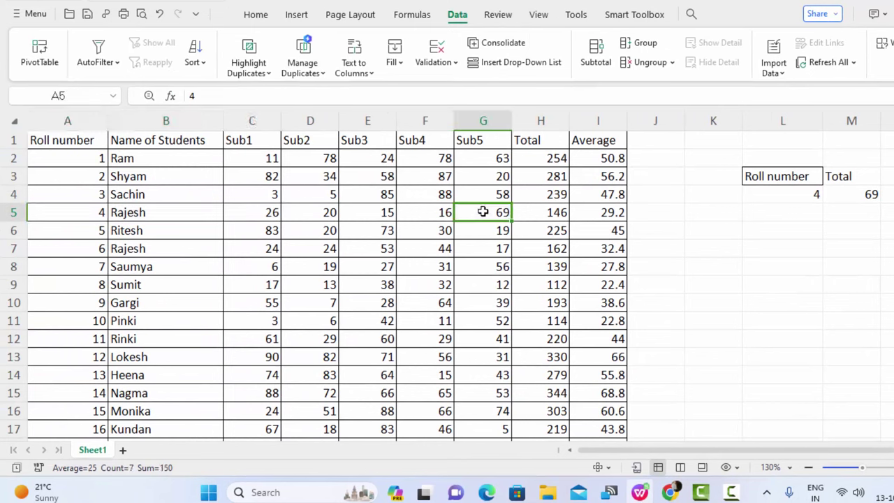
left_click(251, 15)
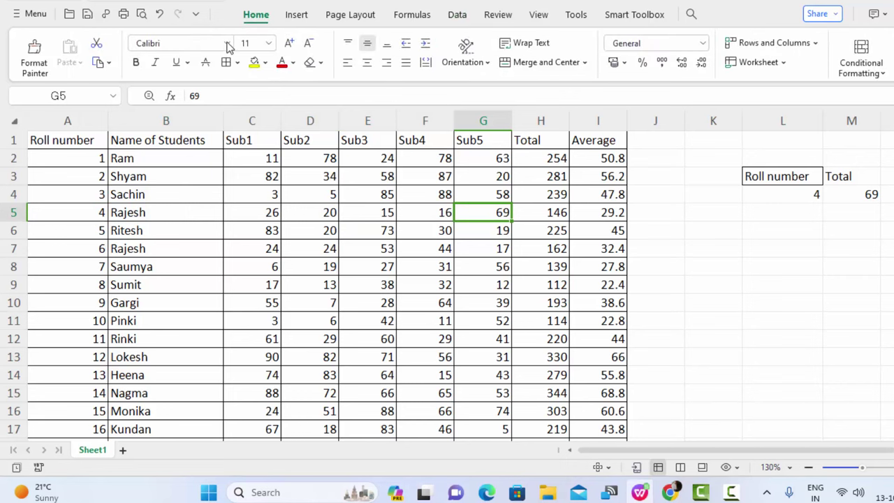
left_click(256, 64)
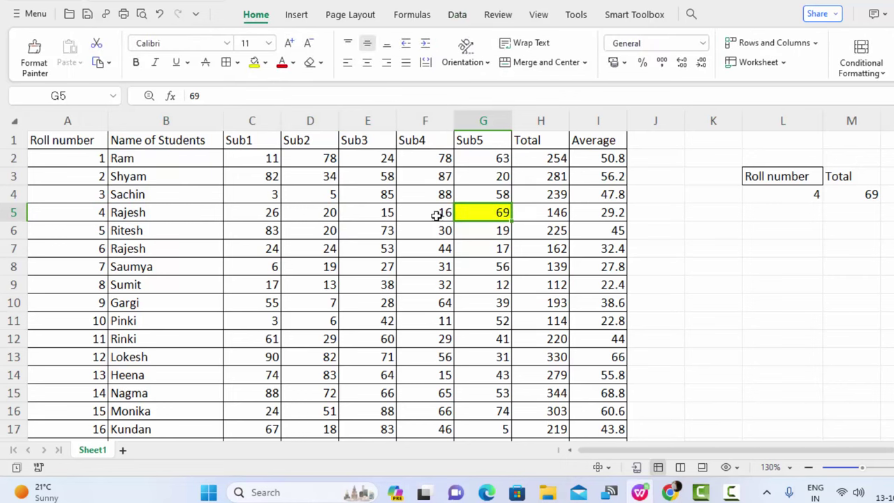
Step: Choose roll number 7 in L4 and fill row A8:I8 yellow
left_click(801, 195)
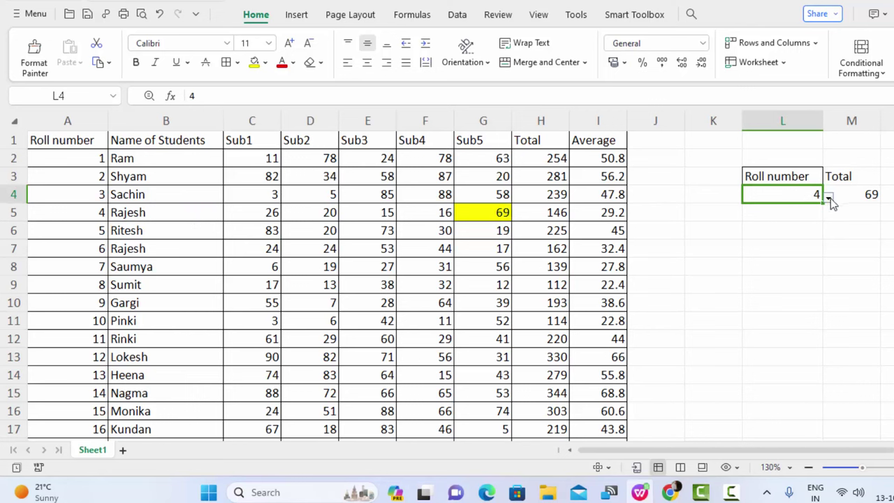
left_click(829, 198)
left_click(768, 342)
mouse_move(91, 269)
left_mouse_down()
mouse_move(465, 279)
mouse_move(618, 267)
left_mouse_up()
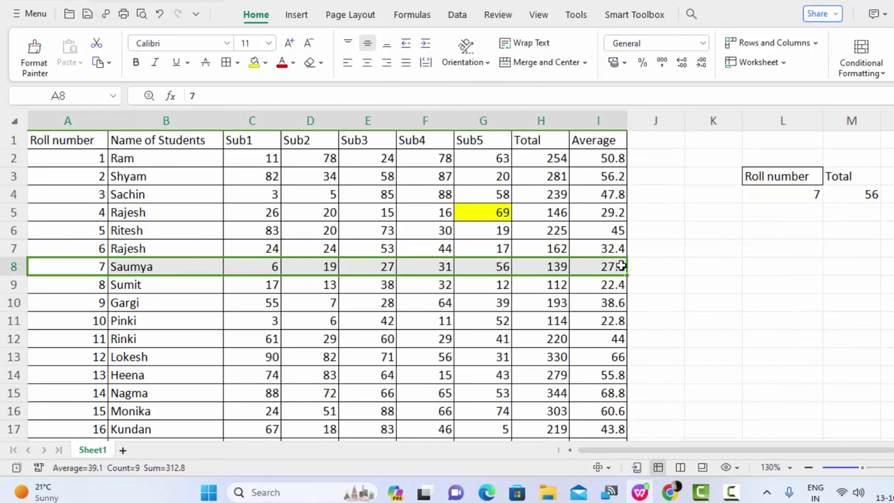
left_click(254, 63)
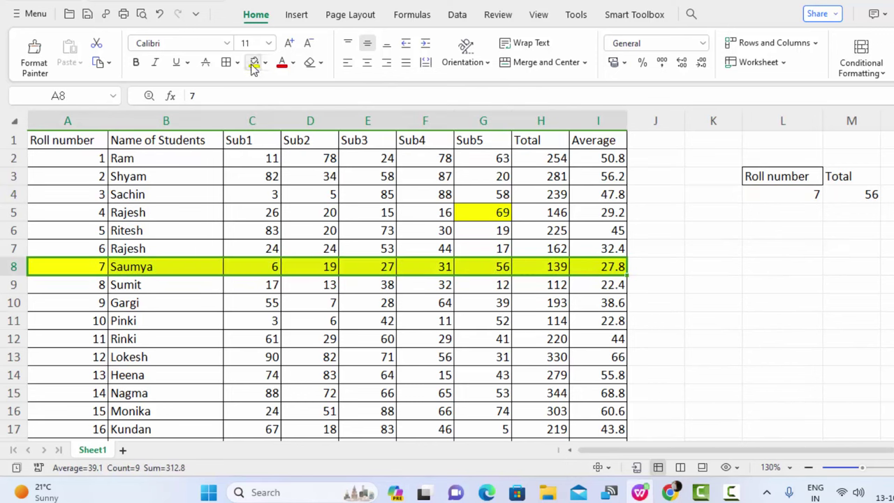
left_click(783, 344)
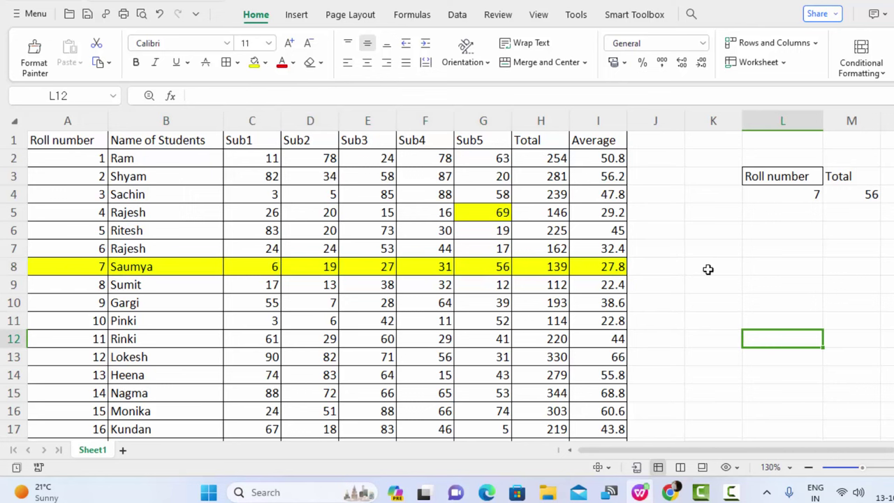
Step: Switch M4's column index from 7 back to 8, returning roll 7's Total of 139
left_click(847, 195)
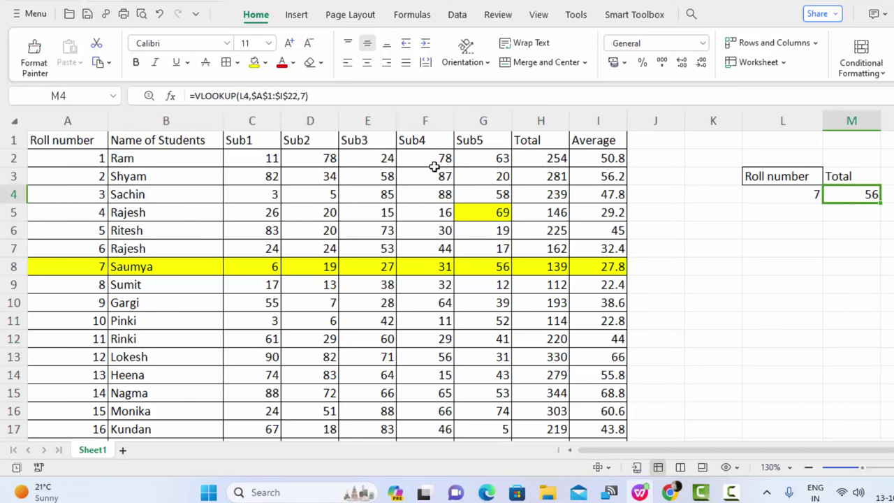
left_click(491, 267)
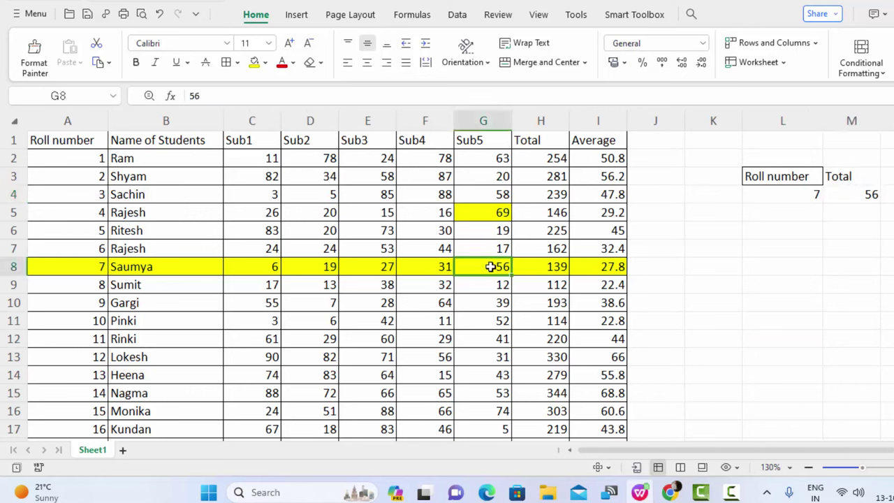
left_click(869, 196)
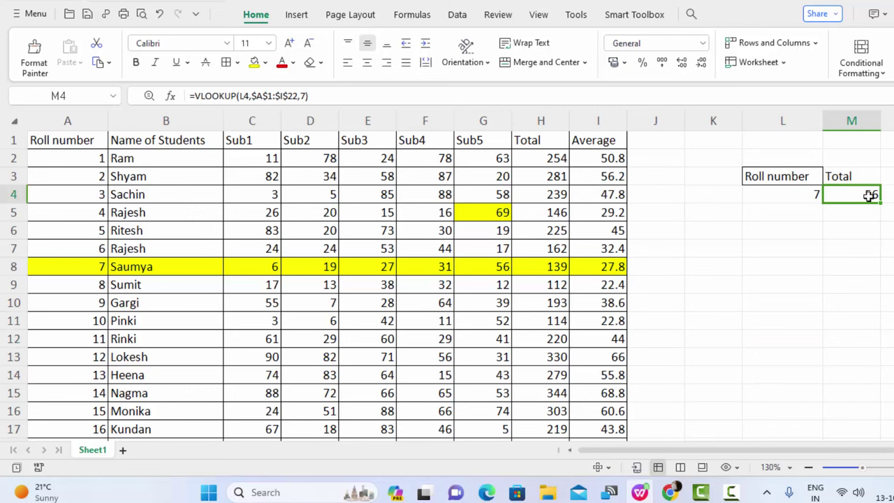
double_click(870, 196)
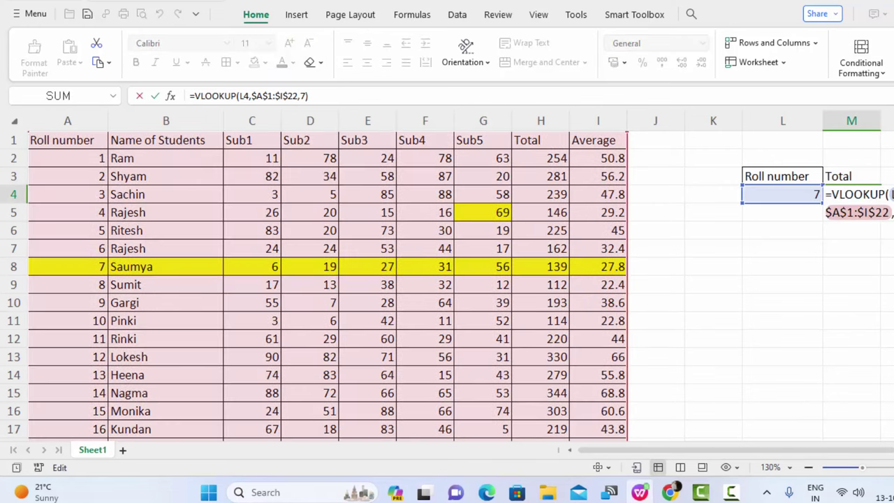
key("BackSpace")
key("BackSpace")
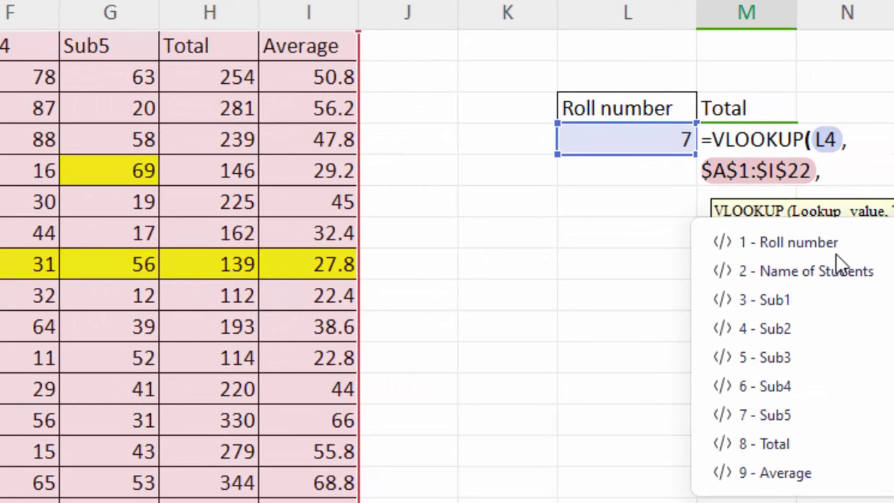
left_click(762, 447)
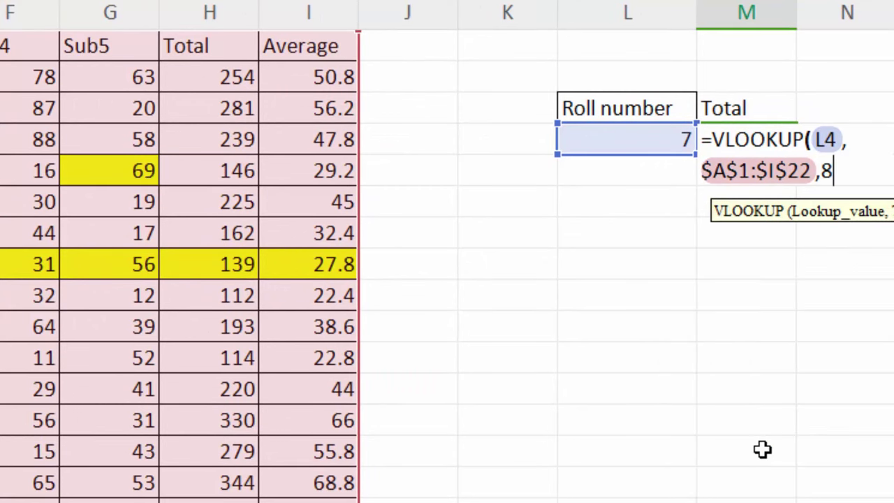
key("Return")
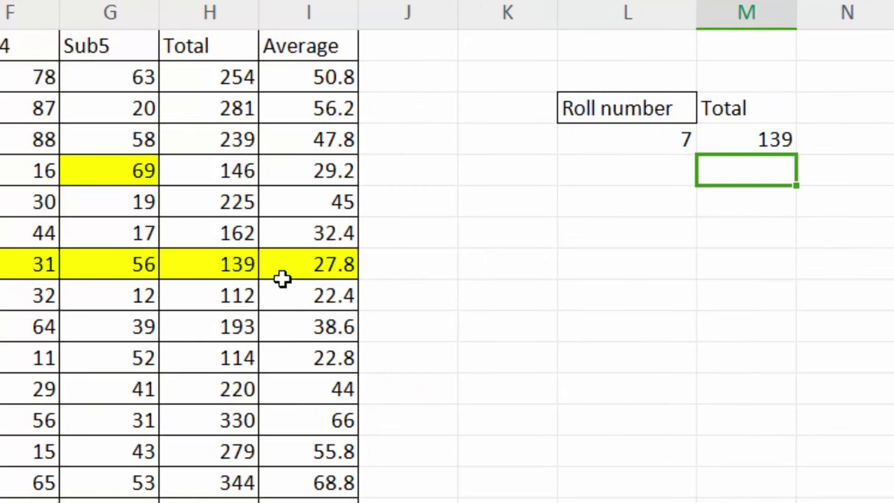
left_click(244, 273)
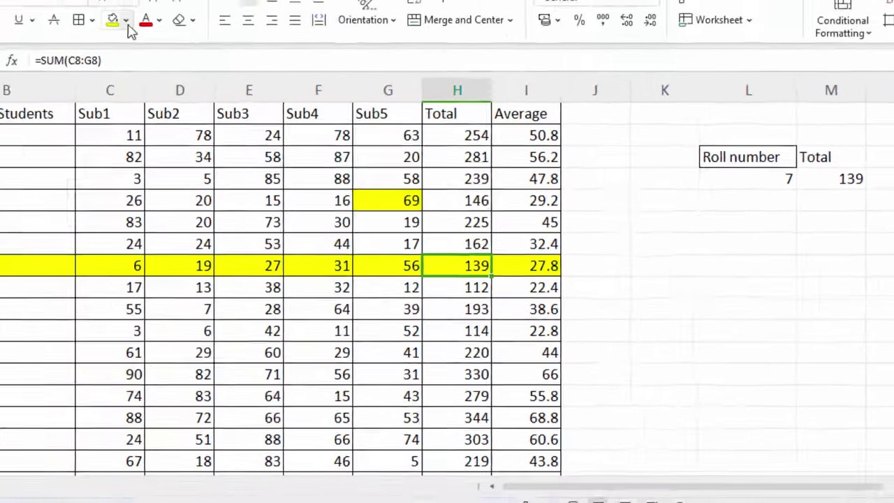
Step: Fill H8, holding the Total 139, light green
left_click(268, 59)
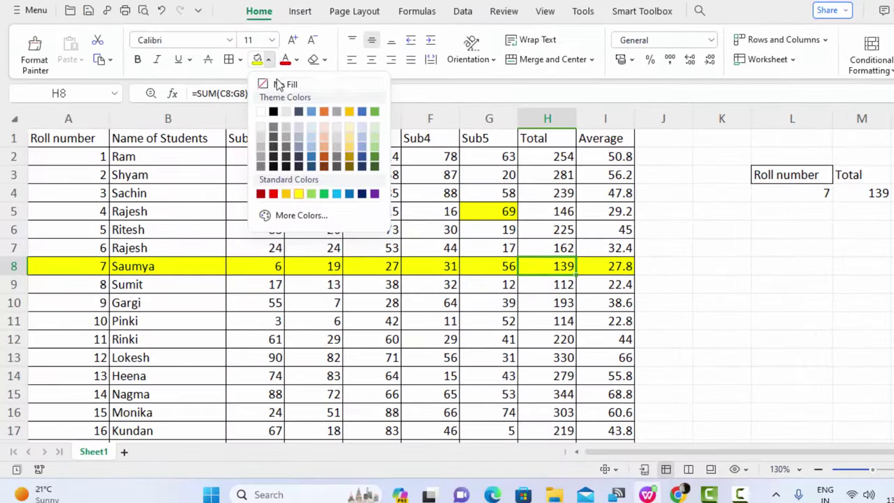
left_click(311, 194)
left_click(669, 324)
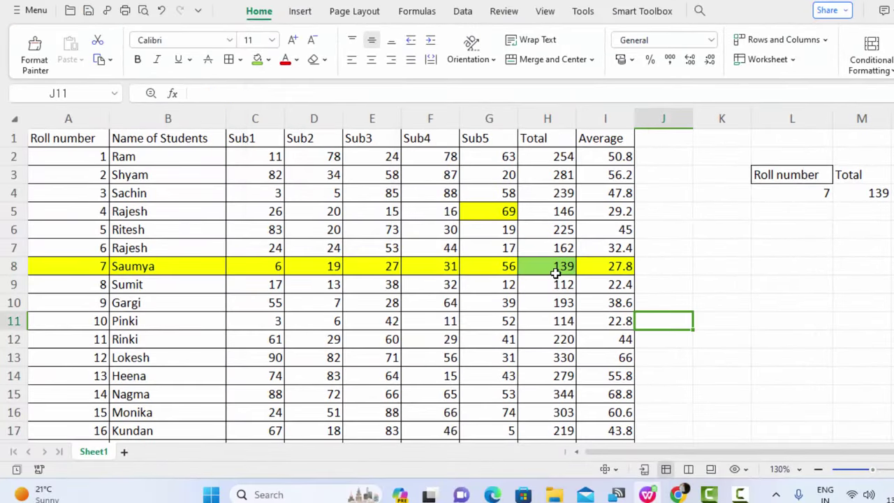